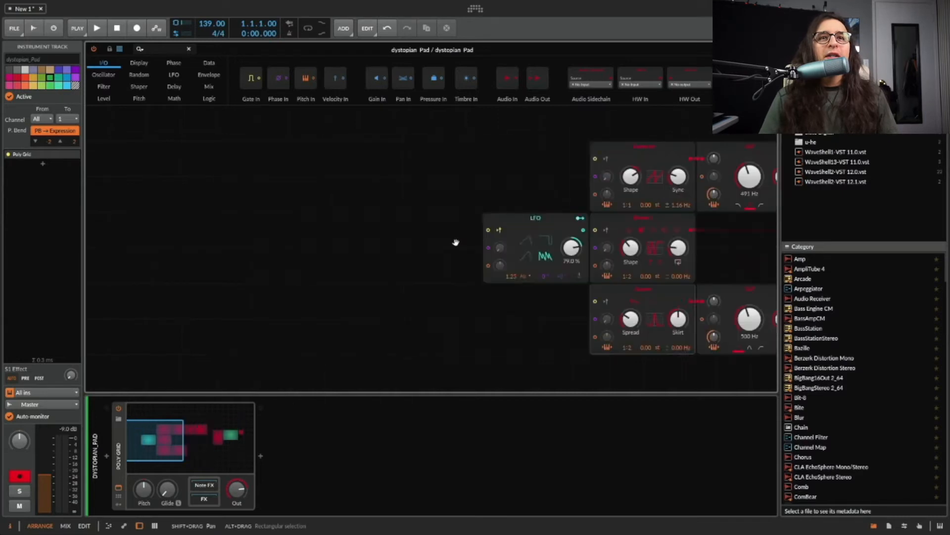
# Examine the dystopian Pad patch, including the top oscillator's shape, sync and detune and its SVF filter's resonance
pyautogui.hscroll(3, 456, 242)
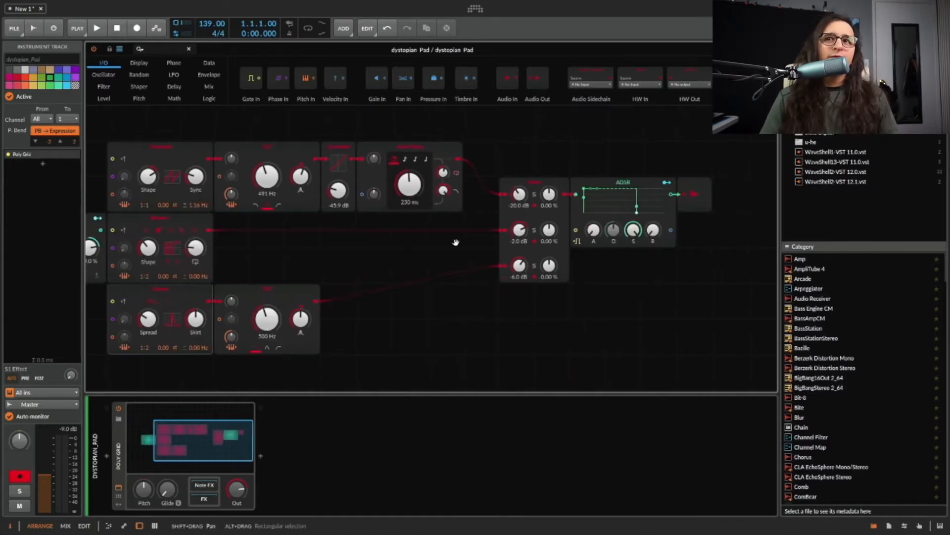
pyautogui.hscroll(-2, 456, 243)
pyautogui.hscroll(-1, 455, 242)
pyautogui.hscroll(1, 456, 243)
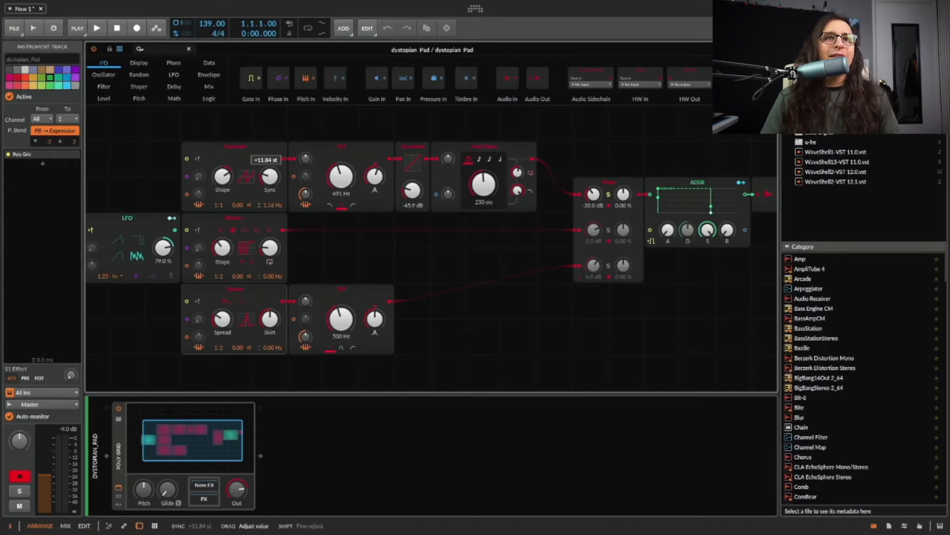
pyautogui.moveTo(227, 181); pyautogui.dragTo(227, 181)
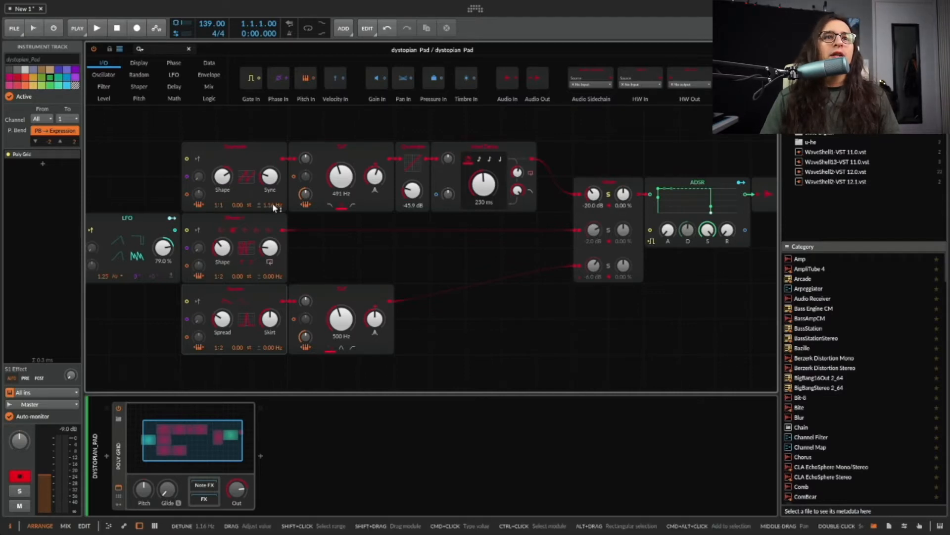
pyautogui.moveTo(273, 205); pyautogui.dragTo(273, 207)
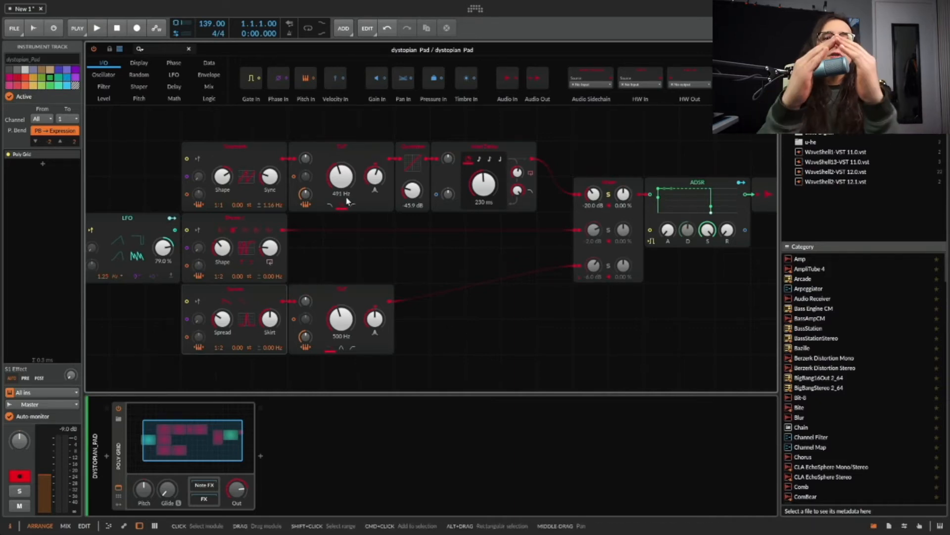
pyautogui.moveTo(375, 179); pyautogui.dragTo(374, 180)
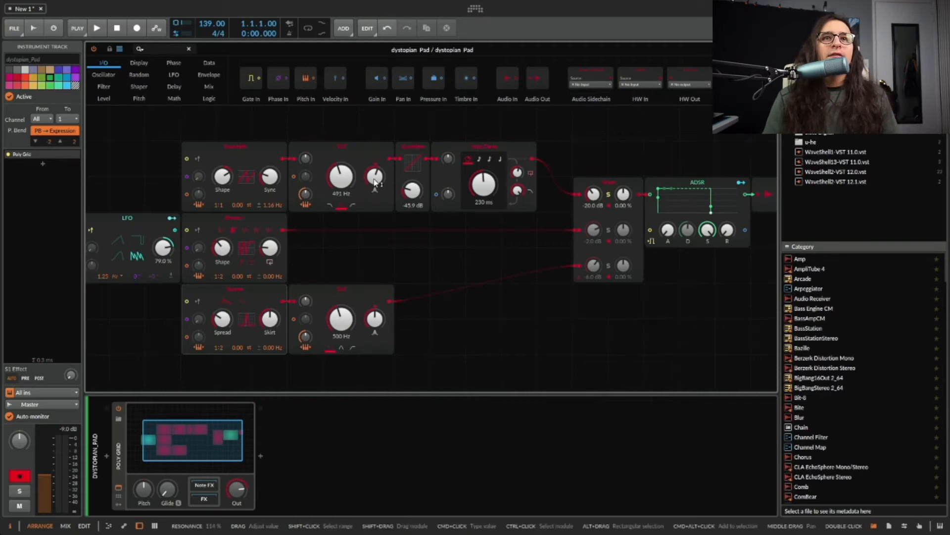
pyautogui.click(362, 184)
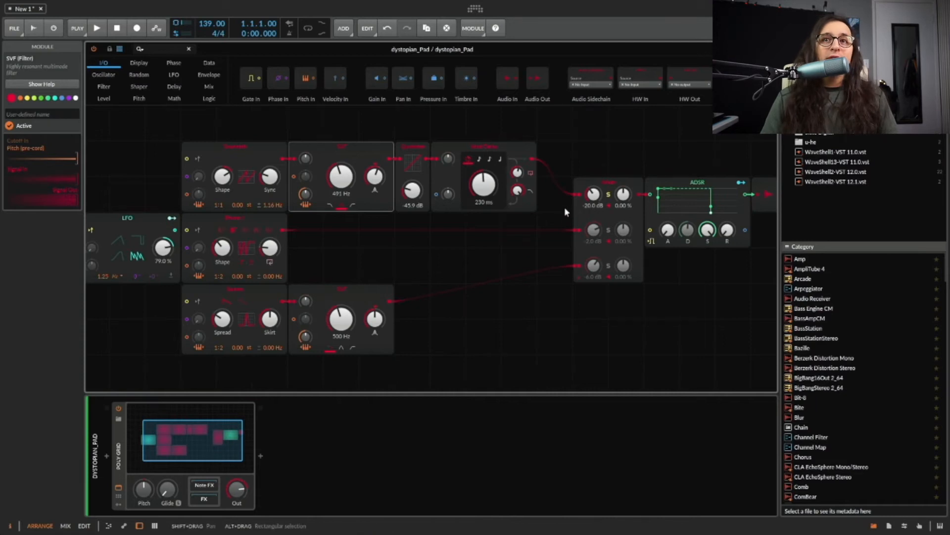
# Unsolo the mixer's first channel and solo its second channel to isolate the Phase-1 oscillator
pyautogui.click(608, 195)
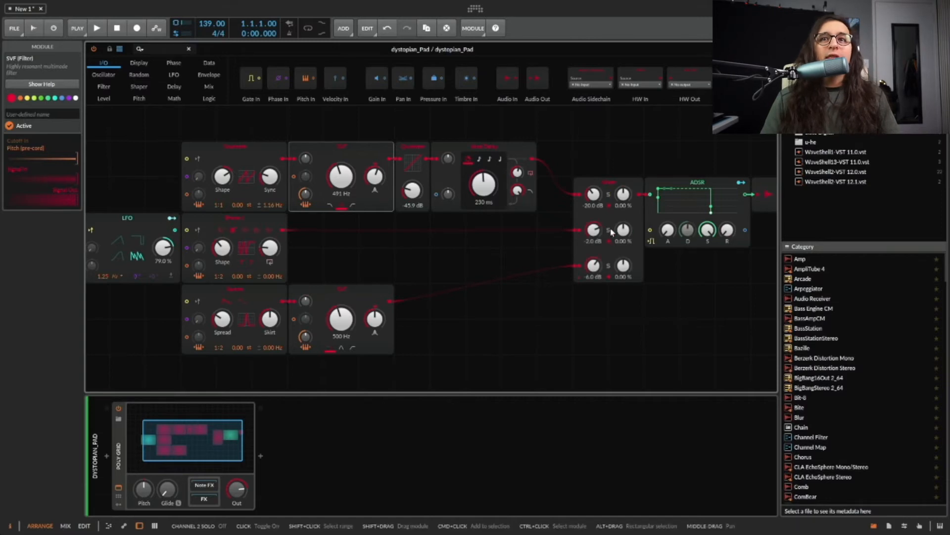
pyautogui.click(608, 232)
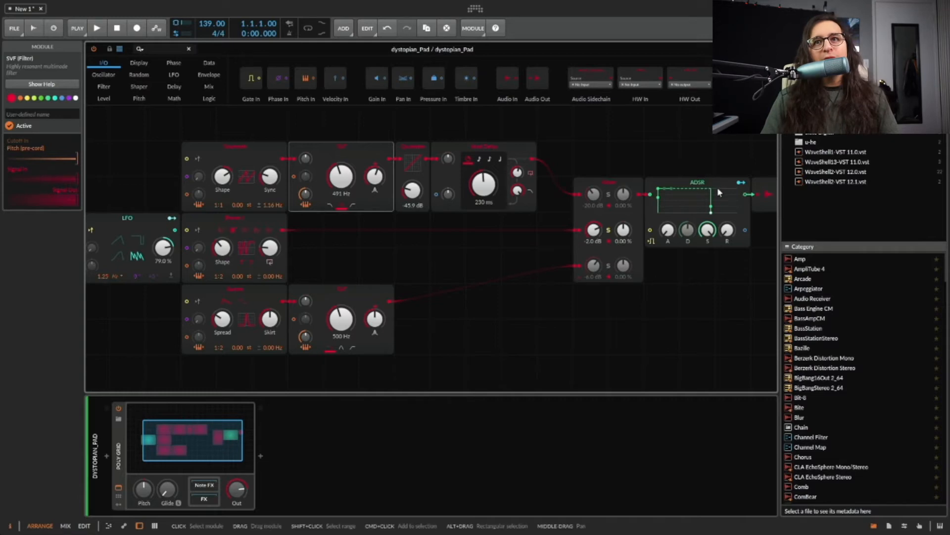
pyautogui.hscroll(3, 718, 189)
pyautogui.hscroll(-3, 718, 191)
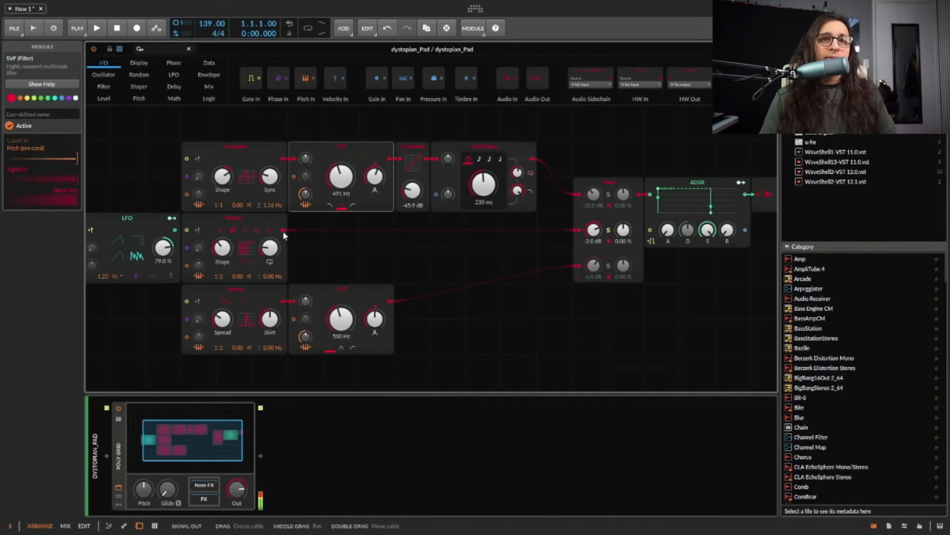
# View the Phase-1 oscillator's help and try its SIN and PW algorithms, returning the pitch ratio to 1:2
pyautogui.click(233, 228)
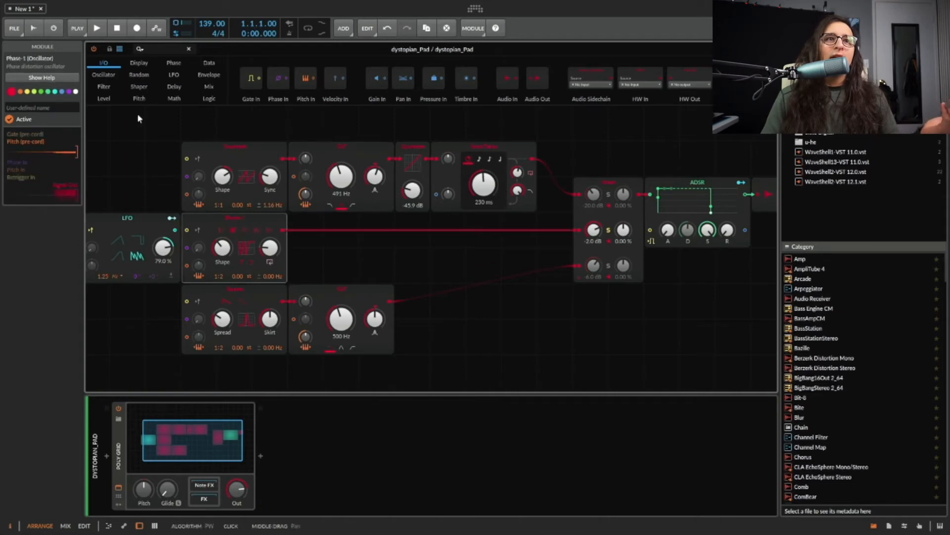
pyautogui.click(63, 78)
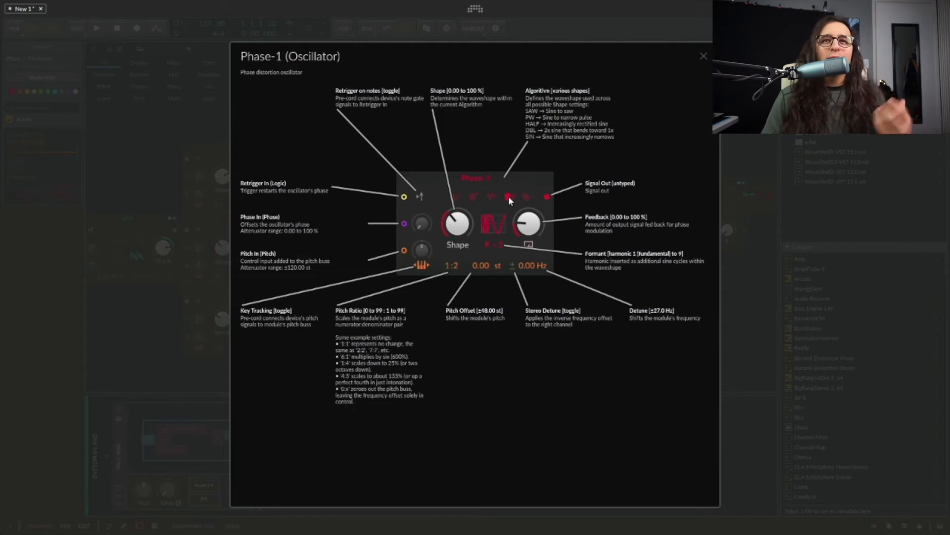
pyautogui.click(526, 197)
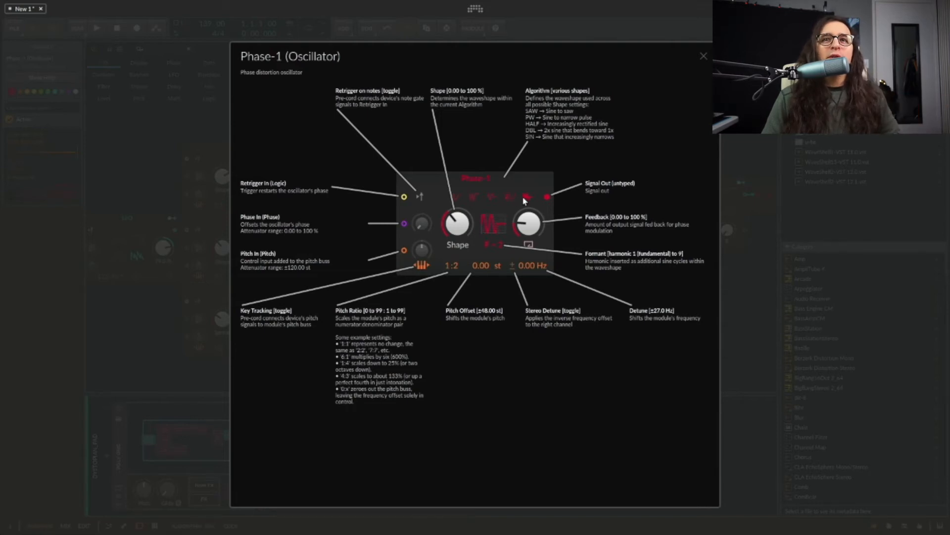
pyautogui.click(473, 197)
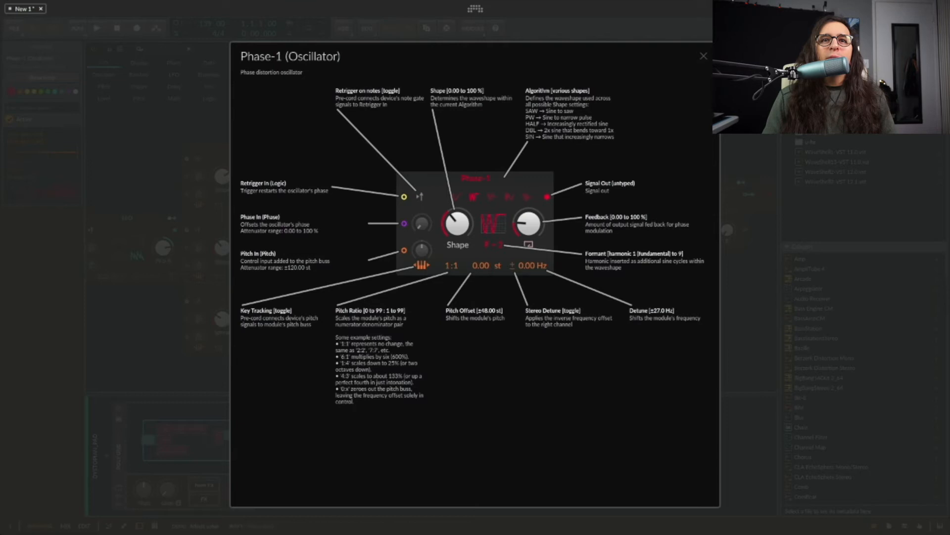
pyautogui.moveTo(456, 267); pyautogui.dragTo(456, 272)
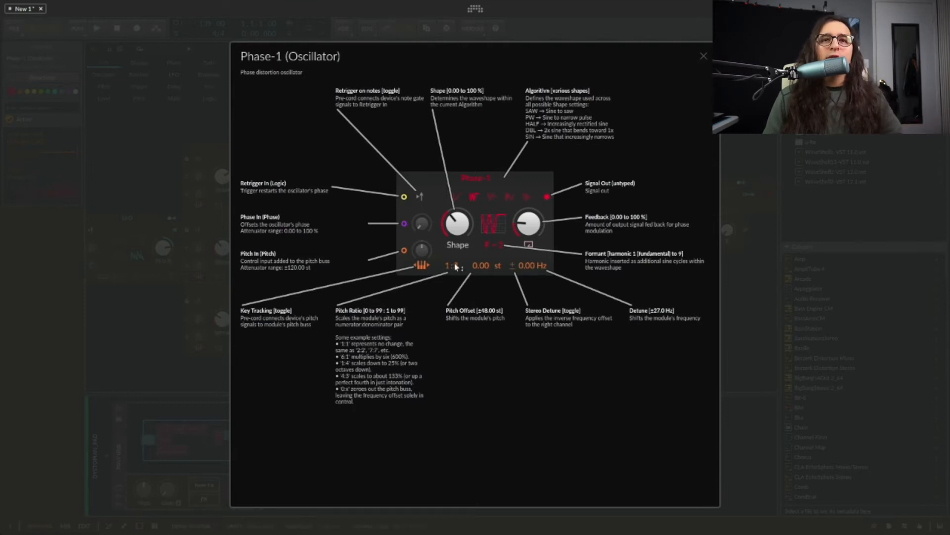
pyautogui.click(704, 56)
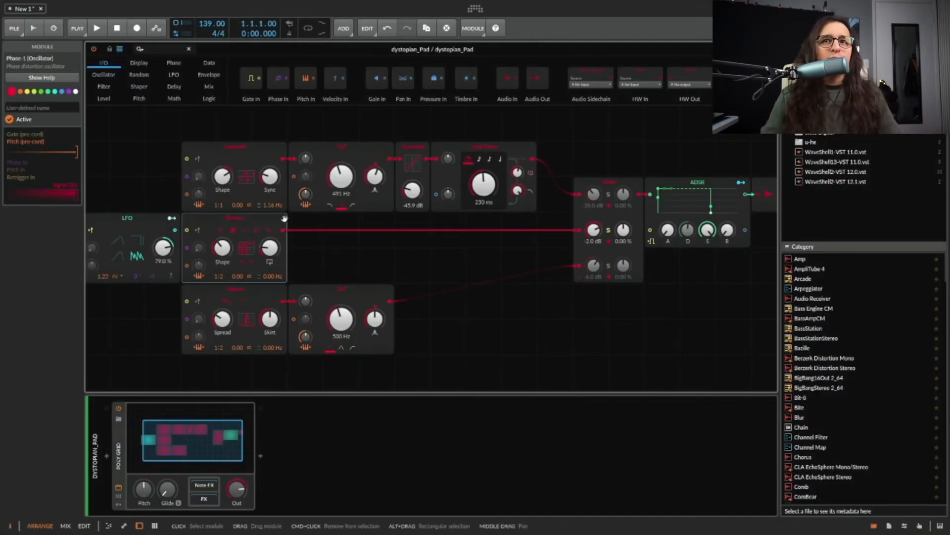
# Show the LFO's modulation mapping and try adjusting its amount on the Phase-1 oscillator's feedback
pyautogui.click(172, 220)
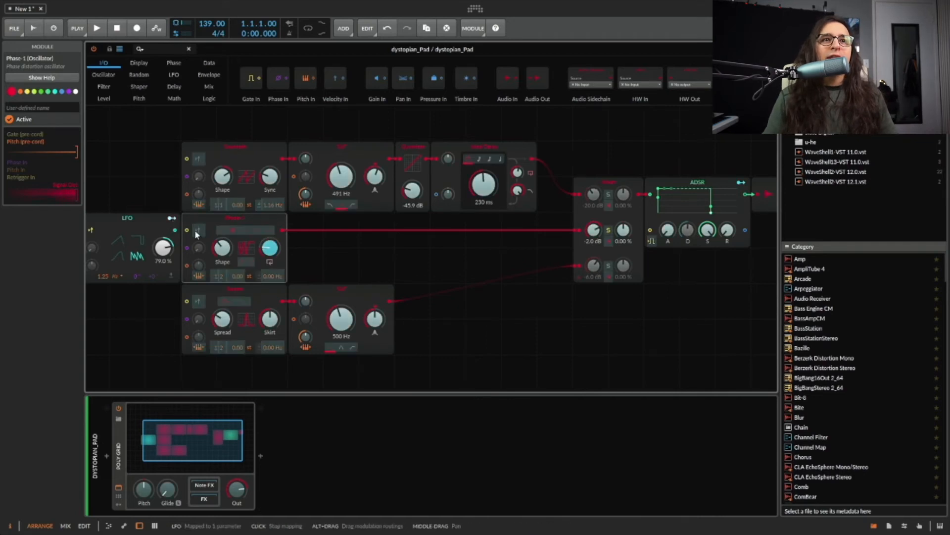
pyautogui.moveTo(266, 250); pyautogui.dragTo(267, 249)
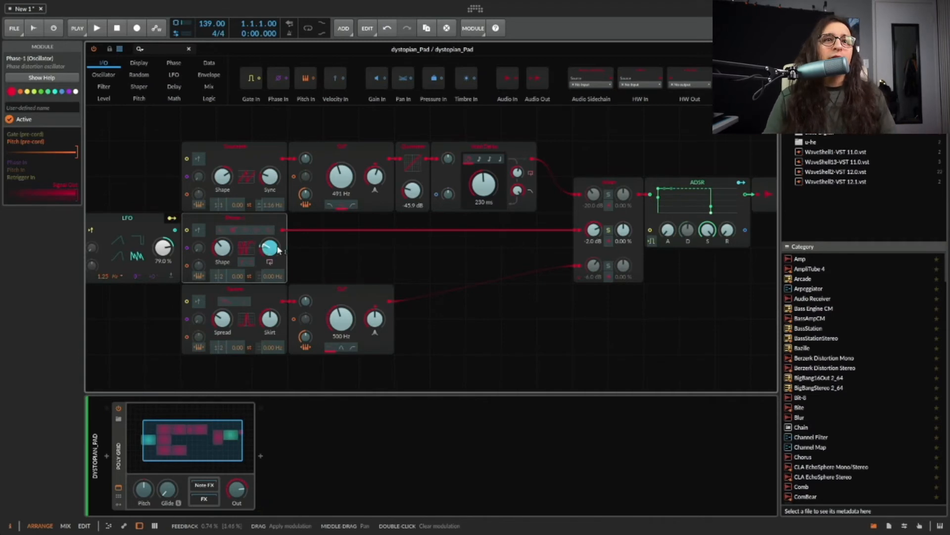
pyautogui.moveTo(266, 246); pyautogui.dragTo(266, 246)
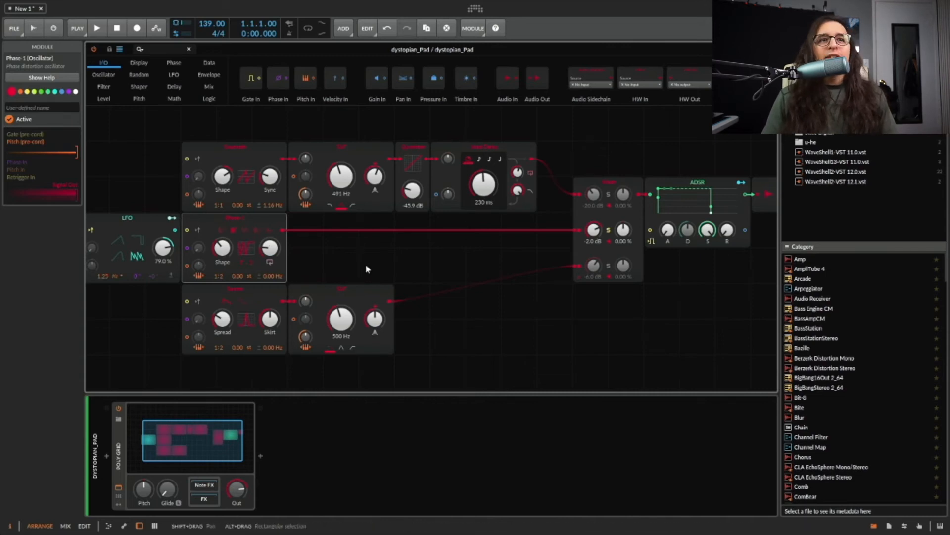
pyautogui.hscroll(3, 249, 303)
pyautogui.hscroll(-3, 250, 306)
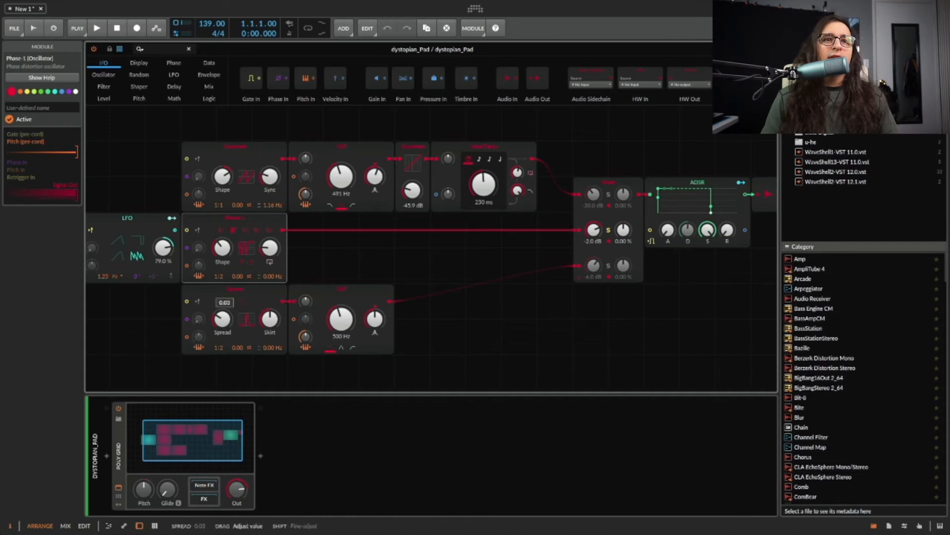
# Try the Swarm oscillator's skirt control, and move the module down and back beneath the Phase-1 oscillator
pyautogui.moveTo(268, 322); pyautogui.dragTo(267, 322)
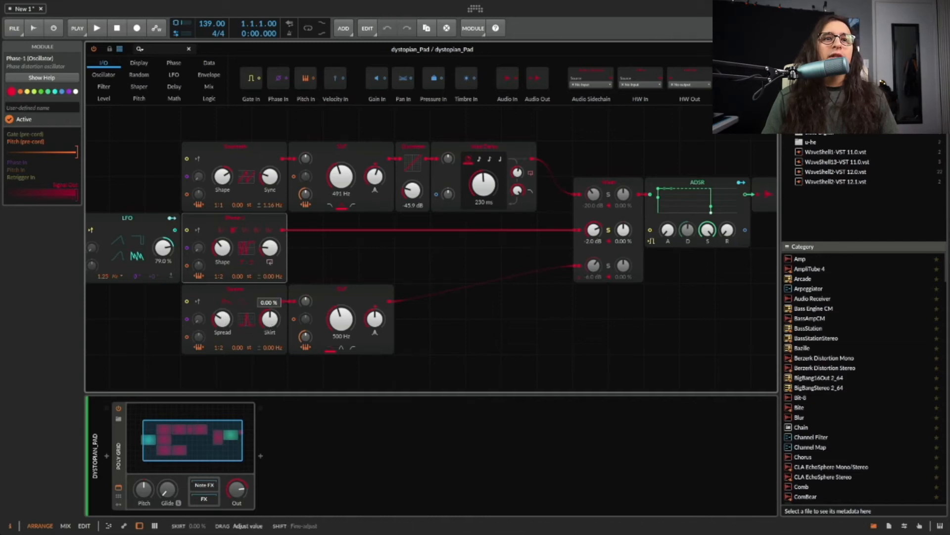
pyautogui.click(245, 320)
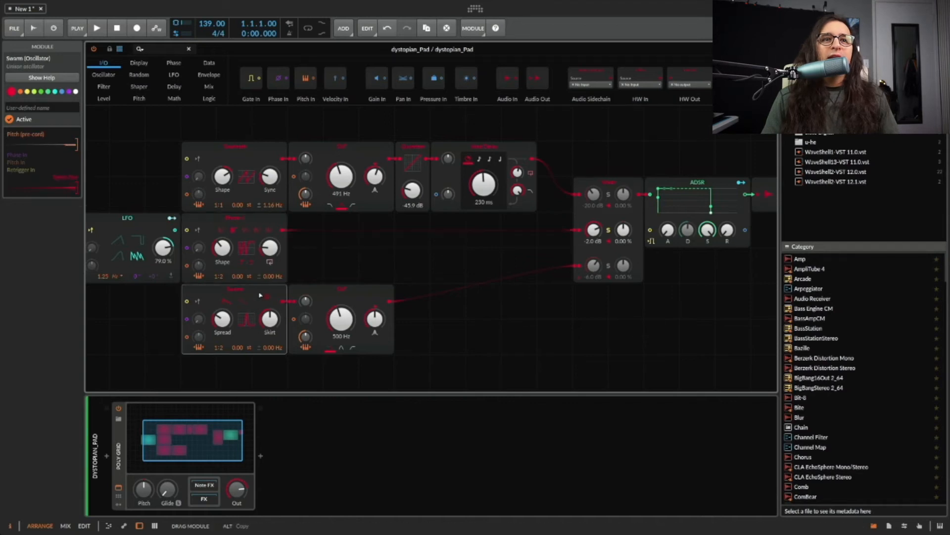
pyautogui.moveTo(246, 320); pyautogui.dragTo(245, 338)
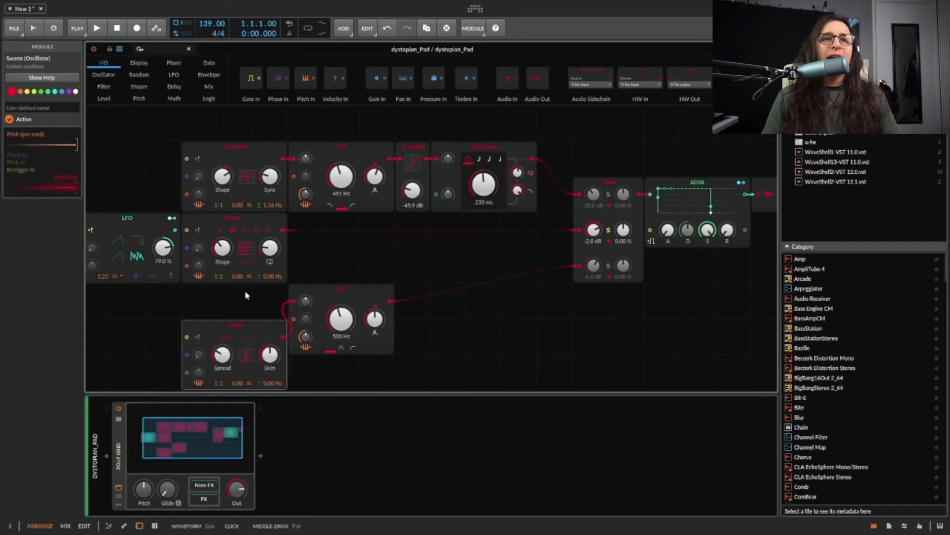
pyautogui.moveTo(244, 332); pyautogui.dragTo(242, 303)
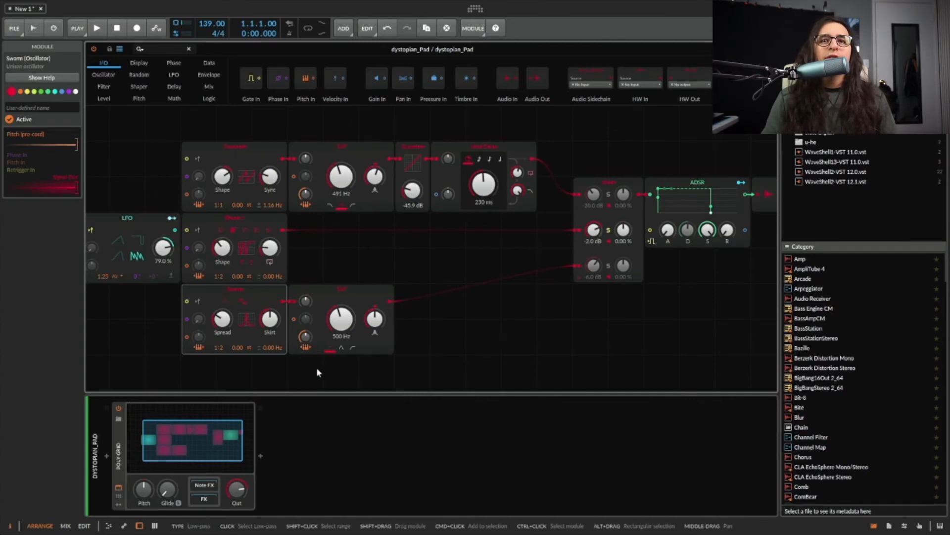
# Solo the mixer's third channel and unsolo the second to isolate the Swarm oscillator
pyautogui.click(609, 265)
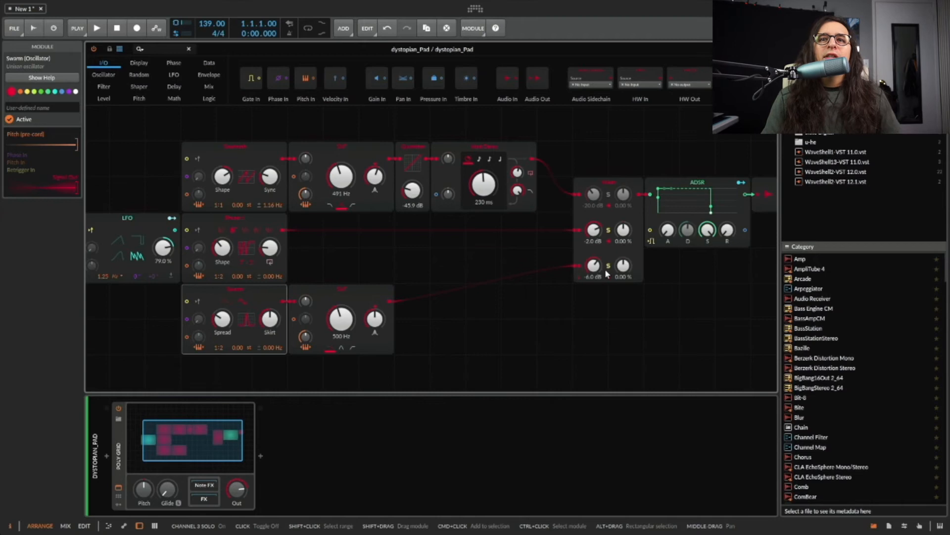
pyautogui.click(608, 230)
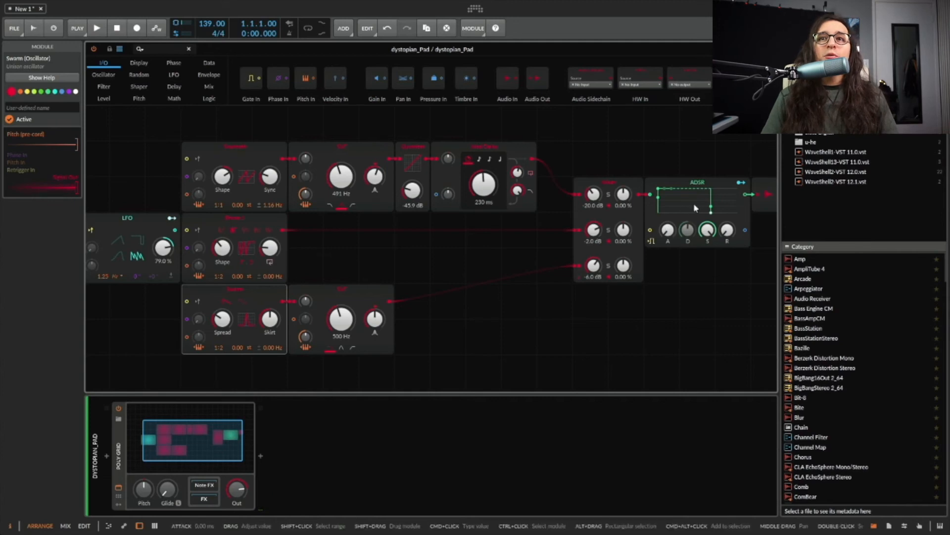
# Reshape the ADSR envelope with a longer decay and no sustain, and close the patch editor
pyautogui.moveTo(685, 217)
pyautogui.mouseDown()
pyautogui.moveTo(684, 208)
pyautogui.moveTo(688, 231)
pyautogui.mouseUp()
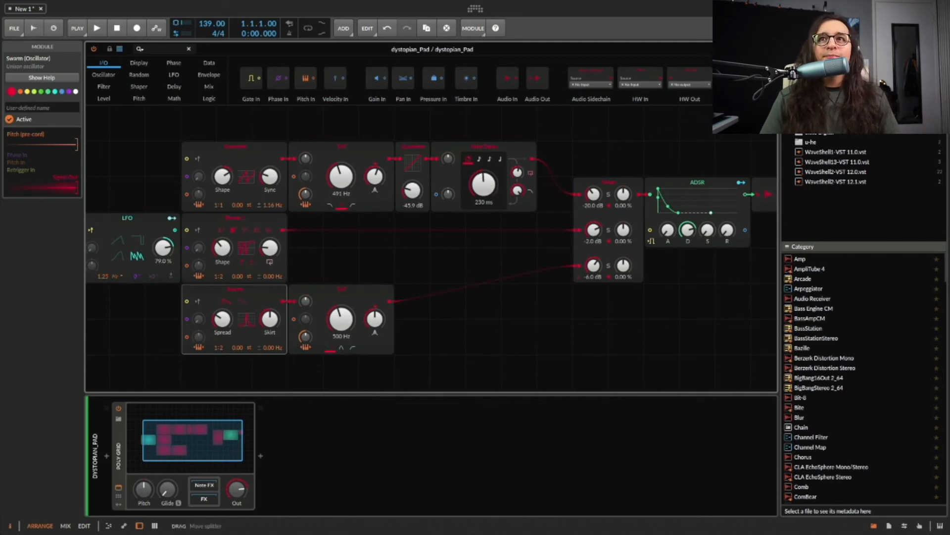
pyautogui.click(770, 49)
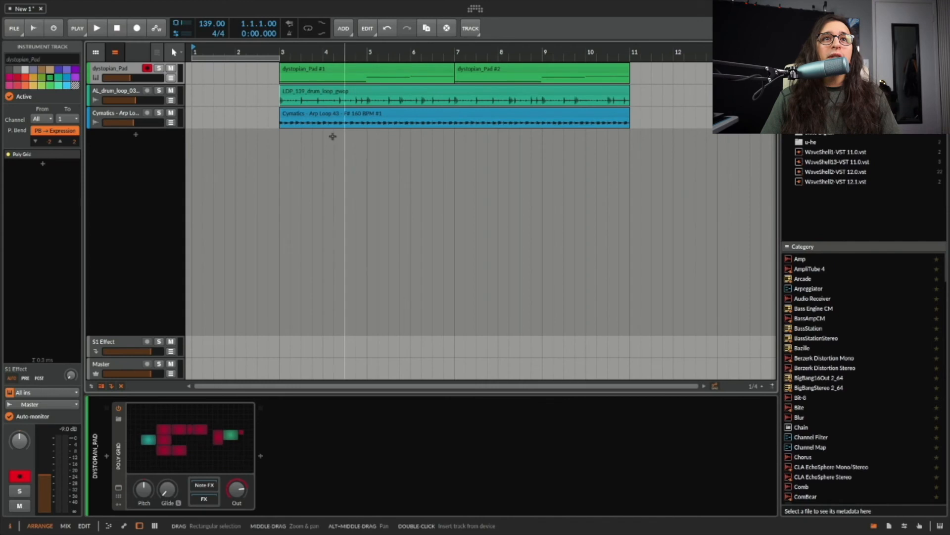
# View the notes of the dystopian_Pad #1 clip in the note editor, and close the editor
pyautogui.moveTo(282, 52); pyautogui.dragTo(289, 59)
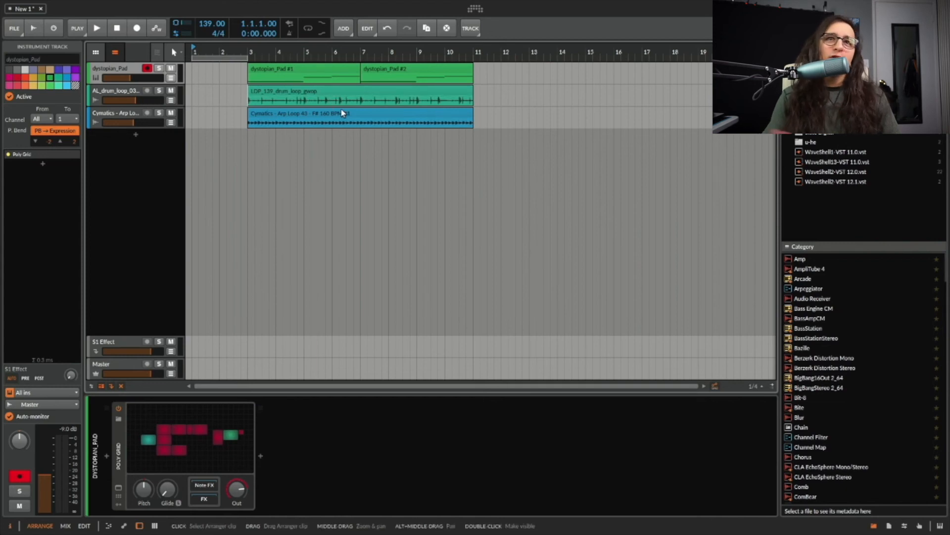
pyautogui.click(306, 70)
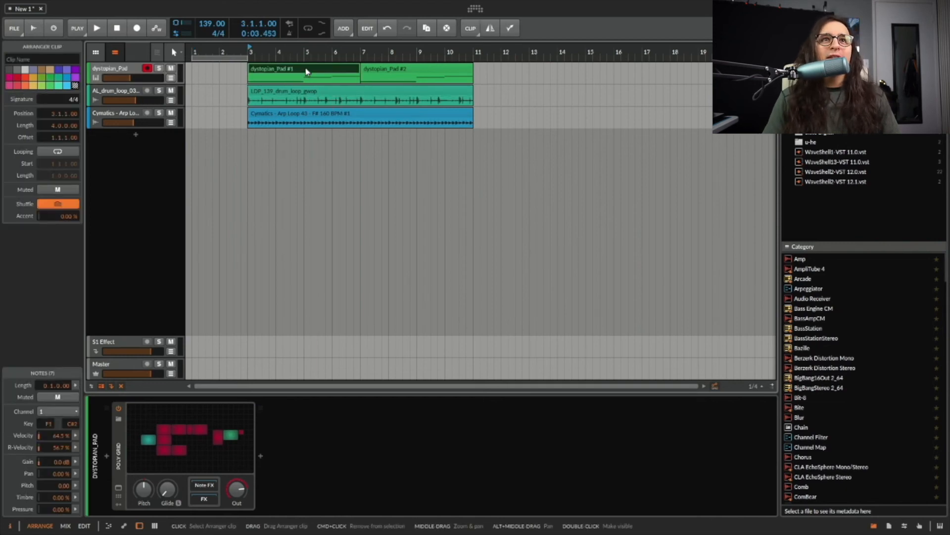
pyautogui.doubleClick(306, 71)
pyautogui.moveTo(389, 433); pyautogui.dragTo(622, 198)
pyautogui.moveTo(150, 339); pyautogui.dragTo(462, 324)
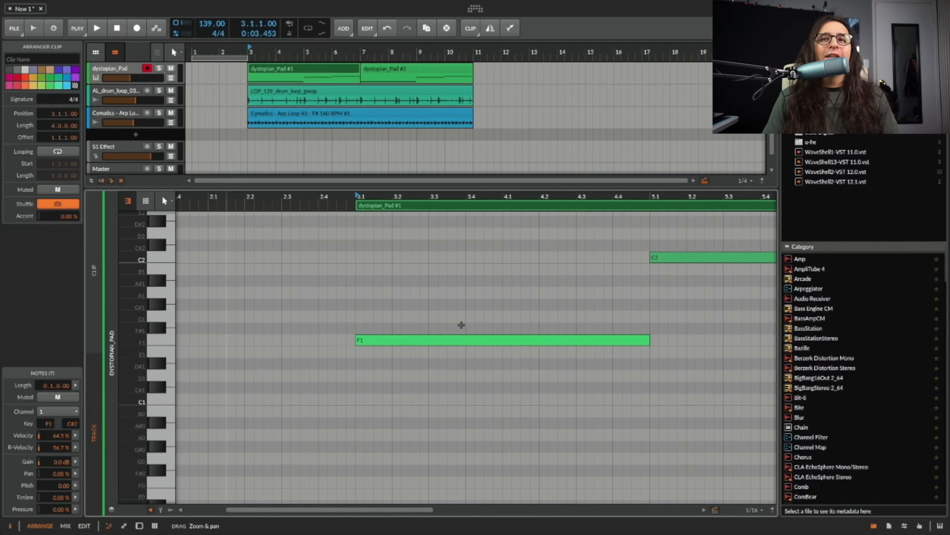
pyautogui.moveTo(571, 188); pyautogui.dragTo(584, 499)
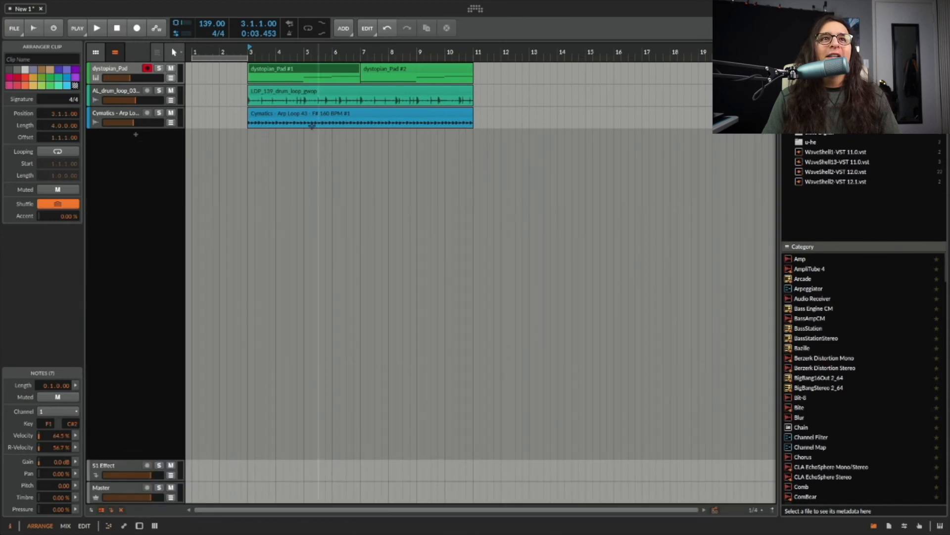
# Show the pad track's device chain and play the arrangement from bar 3
pyautogui.click(248, 82)
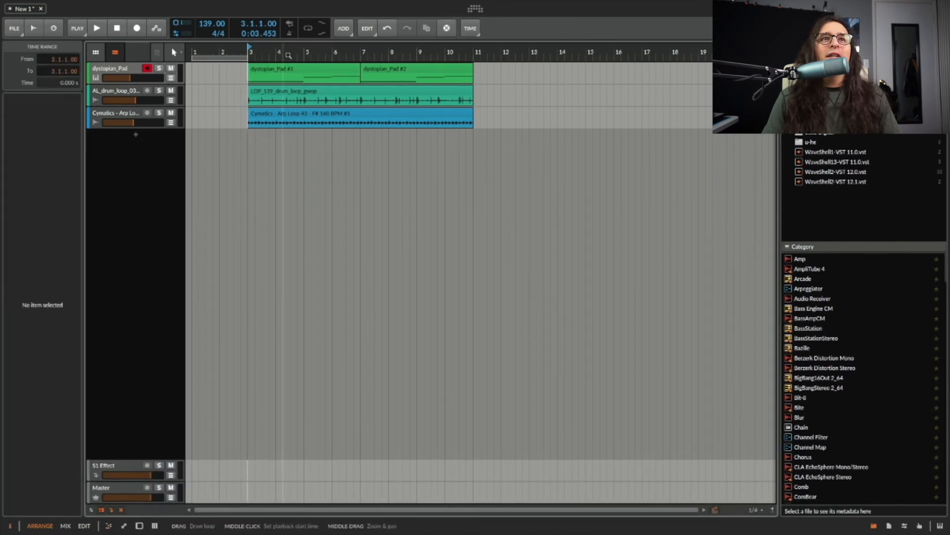
pyautogui.press('d')
pyautogui.press('space')
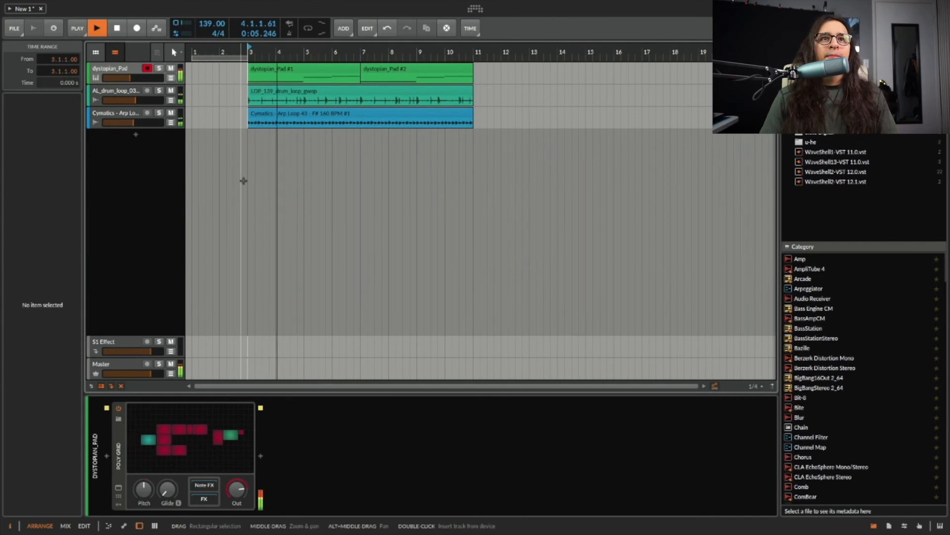